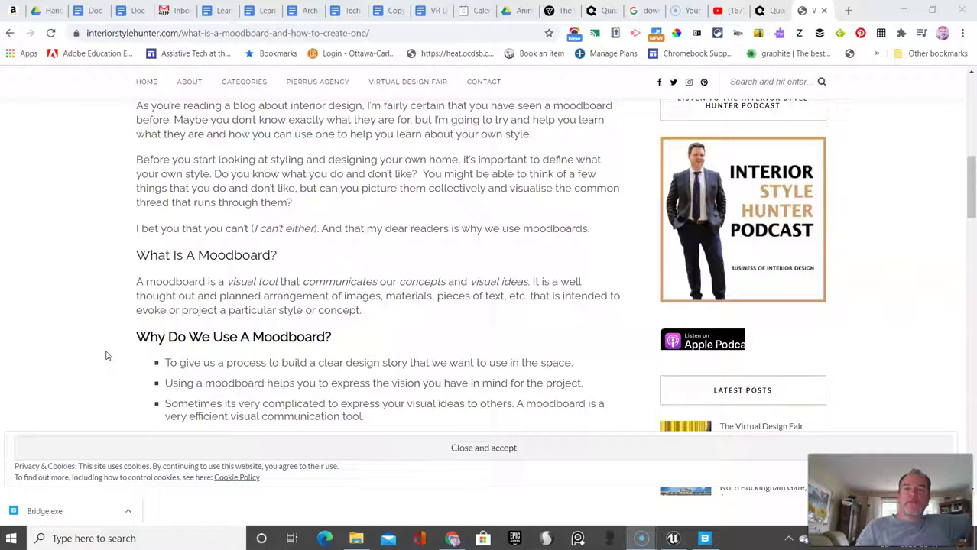
Search Google for 'robin hood forest' in a new browser tab
left_click(115, 373)
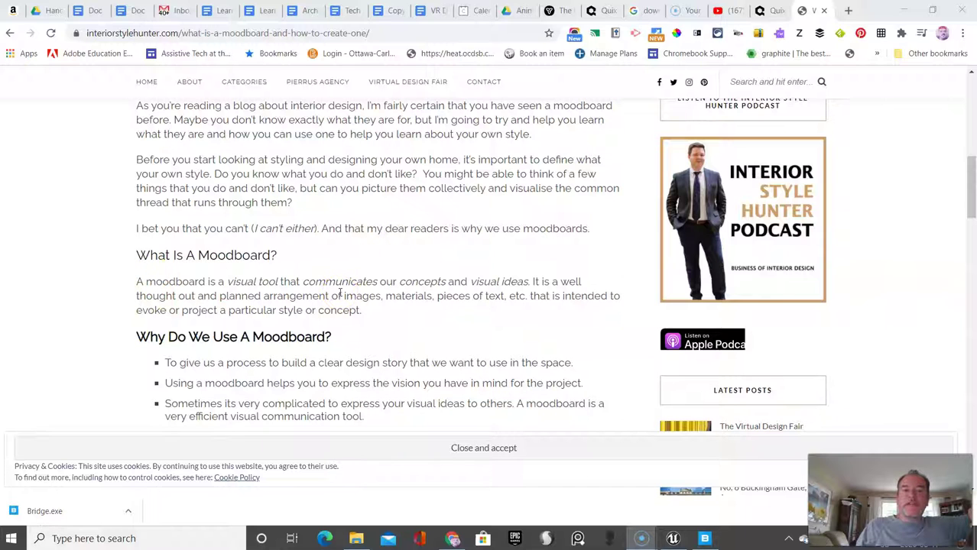
left_click(262, 279)
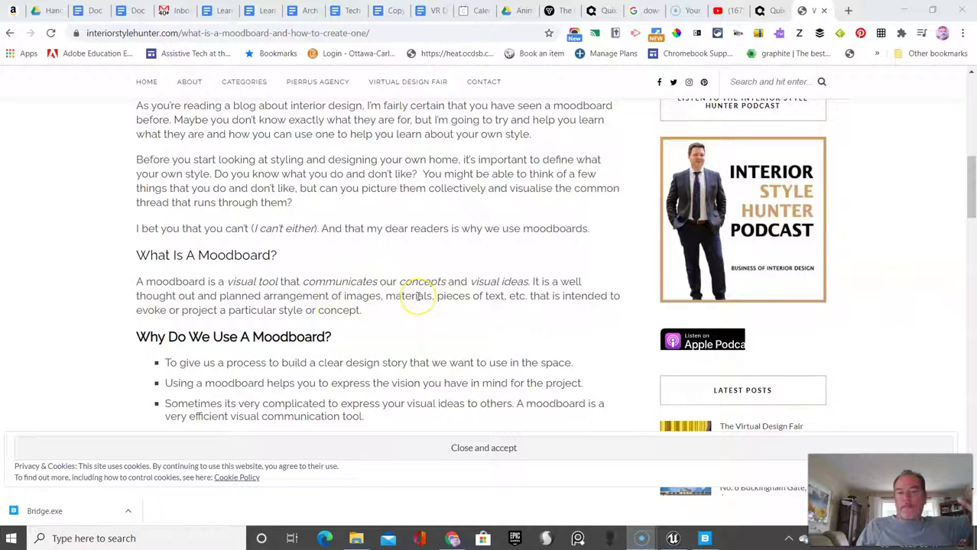
scroll(406, 302, "up", 1)
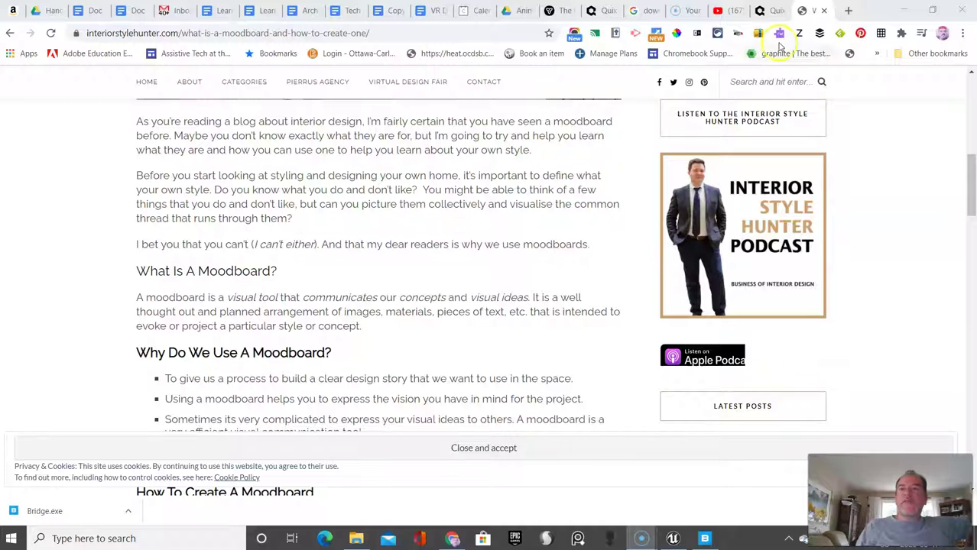
left_click(847, 12)
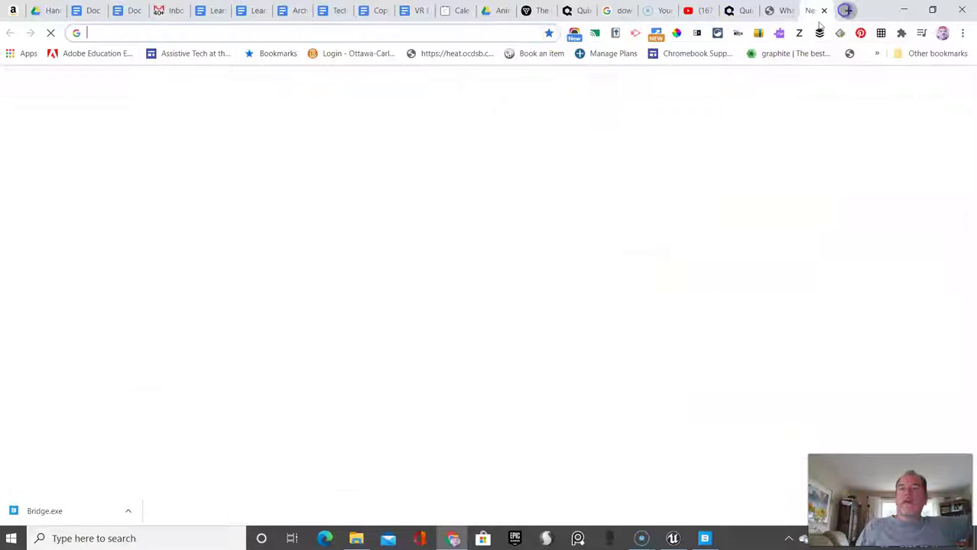
left_click(414, 30)
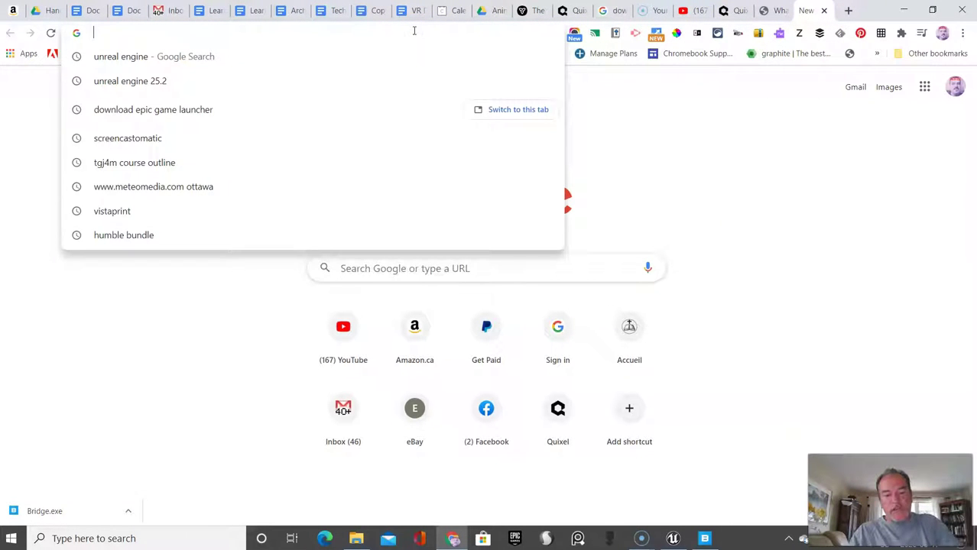
type("robv")
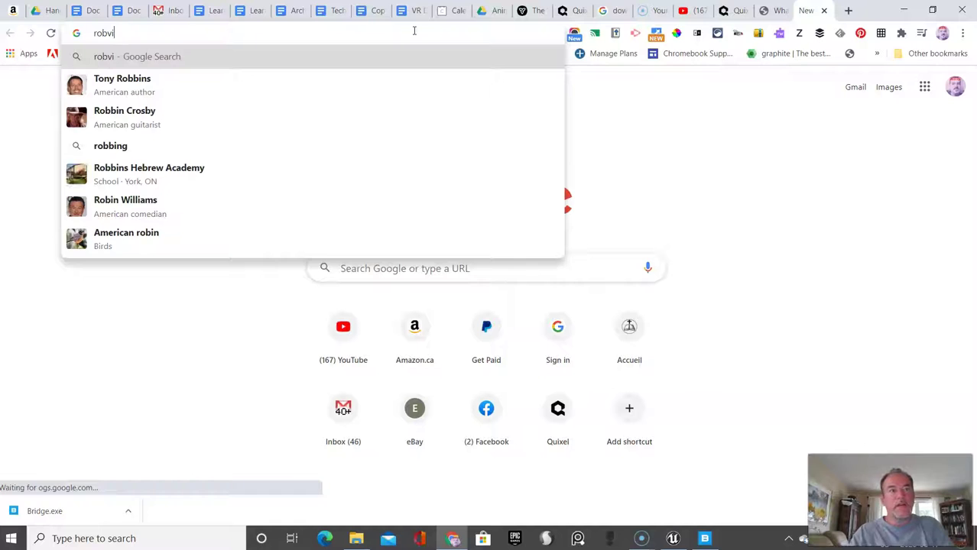
key("BackSpace")
type("in hoo")
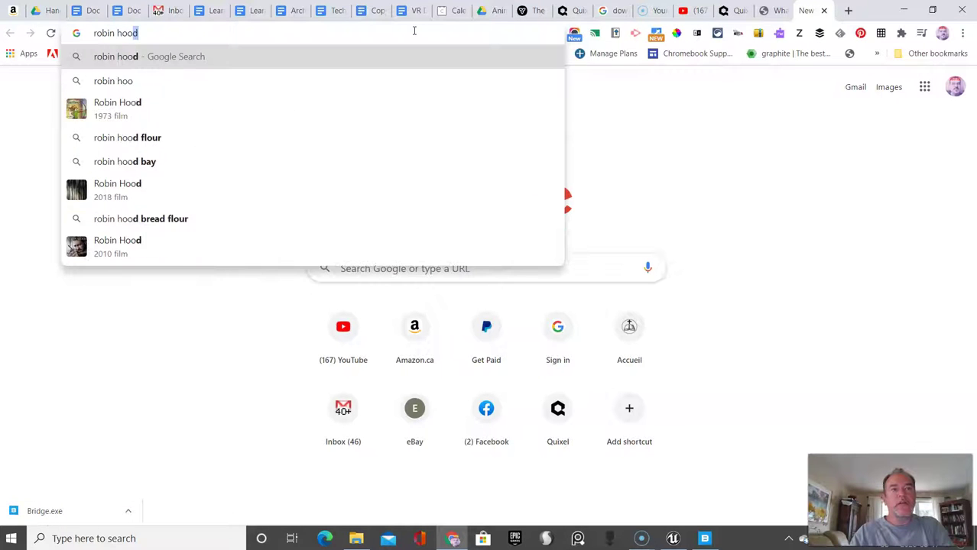
type("d forest")
key("Return")
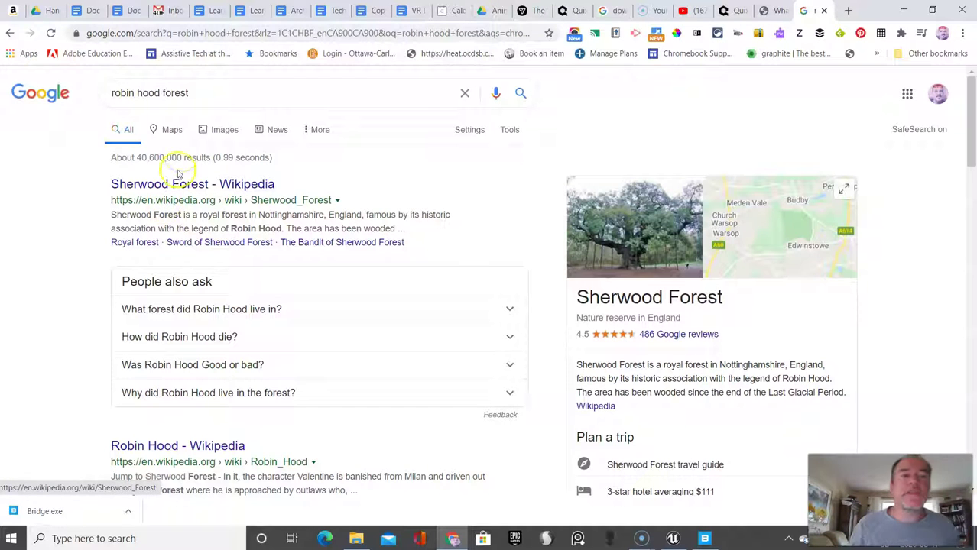
Show Google Images results for 'robin hood forest' and copy the first gnarled-tree photo
left_click(213, 130)
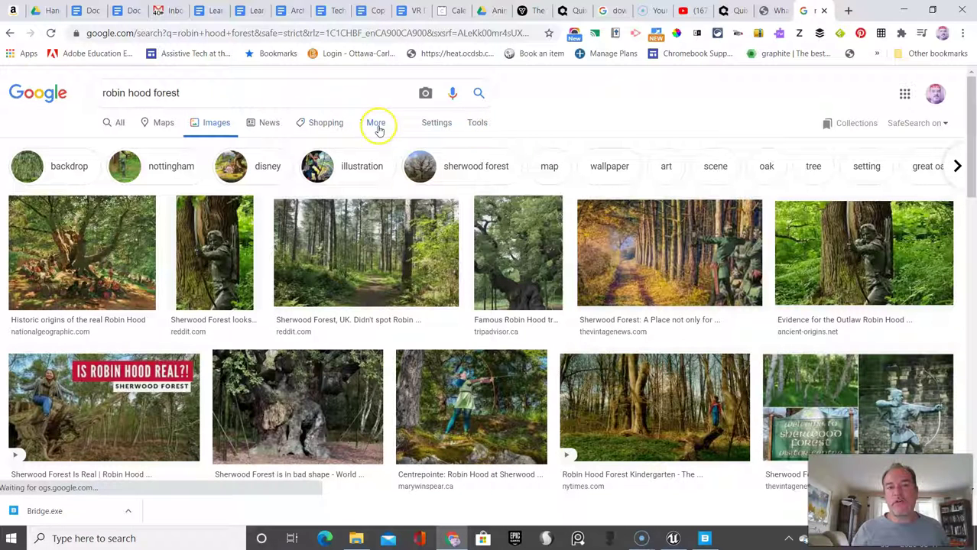
left_click(478, 123)
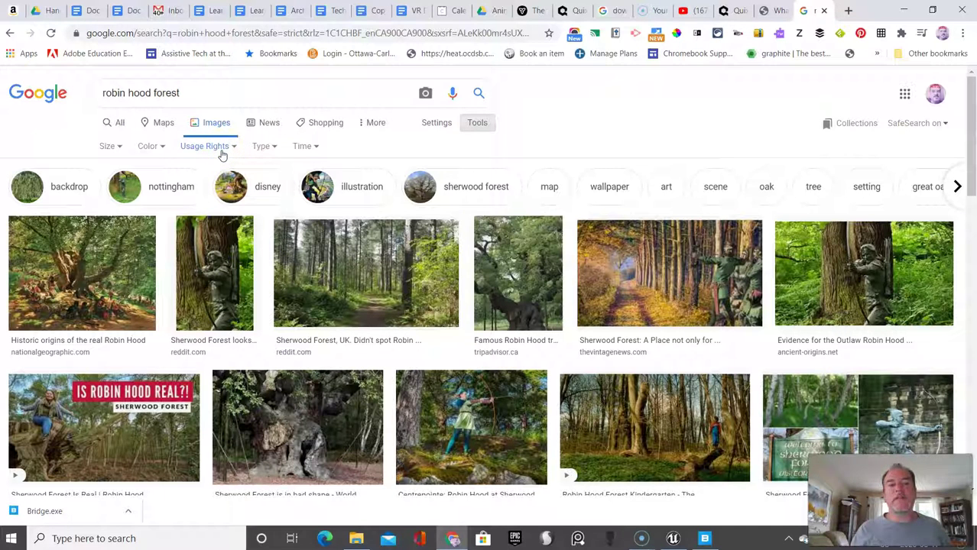
left_click(239, 327)
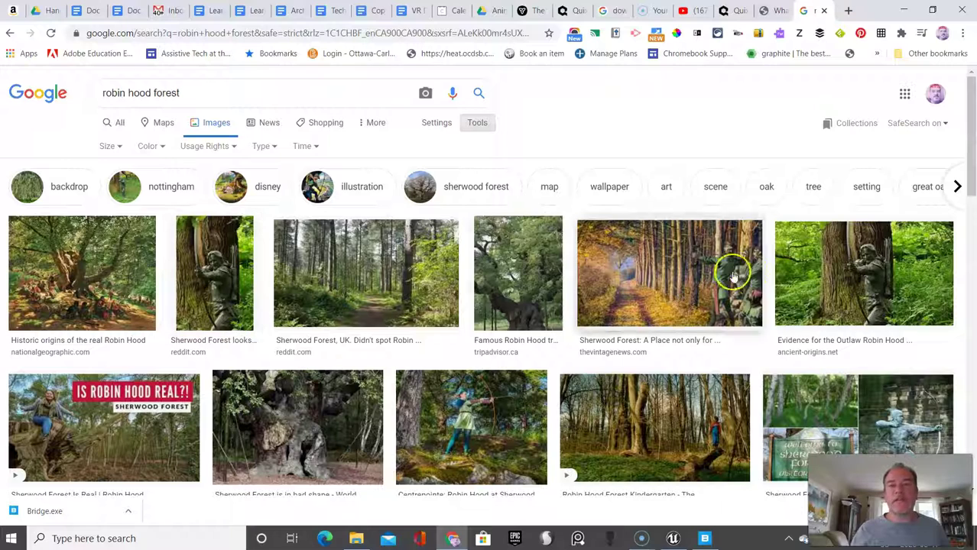
scroll(387, 433, "down", 1)
scroll(386, 433, "up", 1)
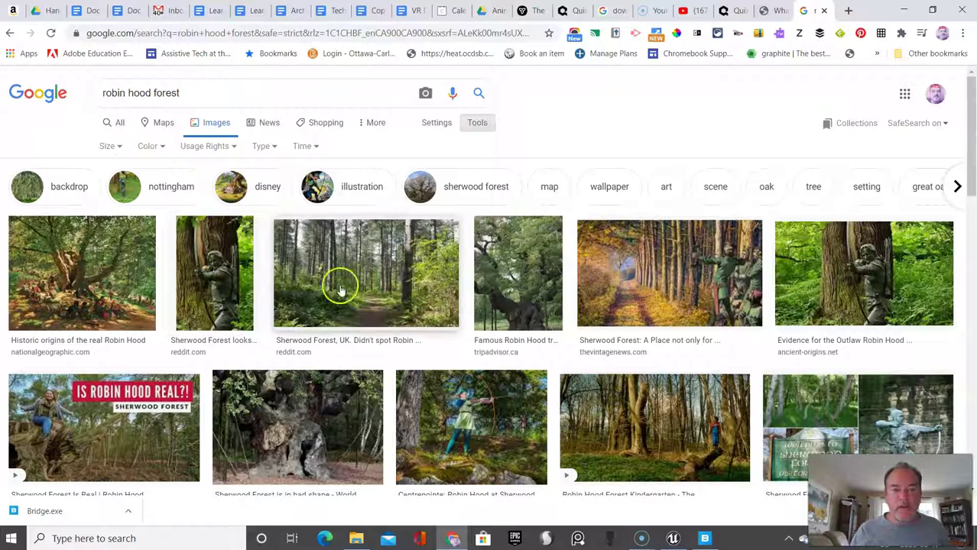
right_click(74, 267)
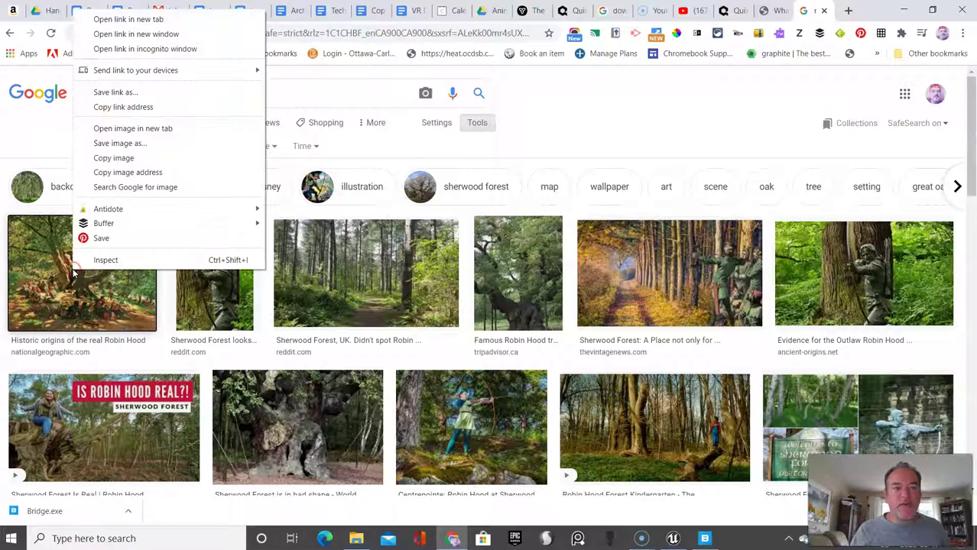
left_click(121, 159)
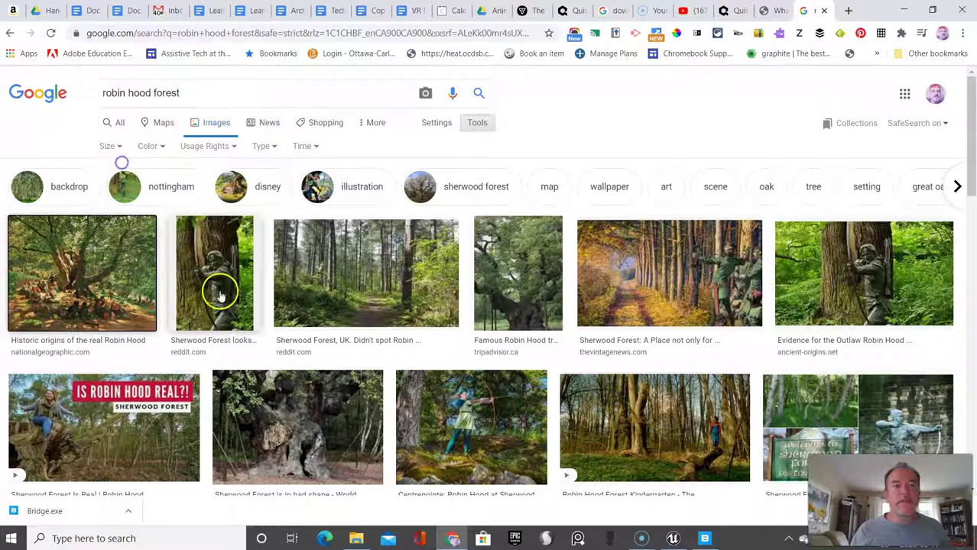
Open 'Doc 2- Sample Mood Board' from the Handouts folder, then launch PureRef and accept its update
left_click(35, 10)
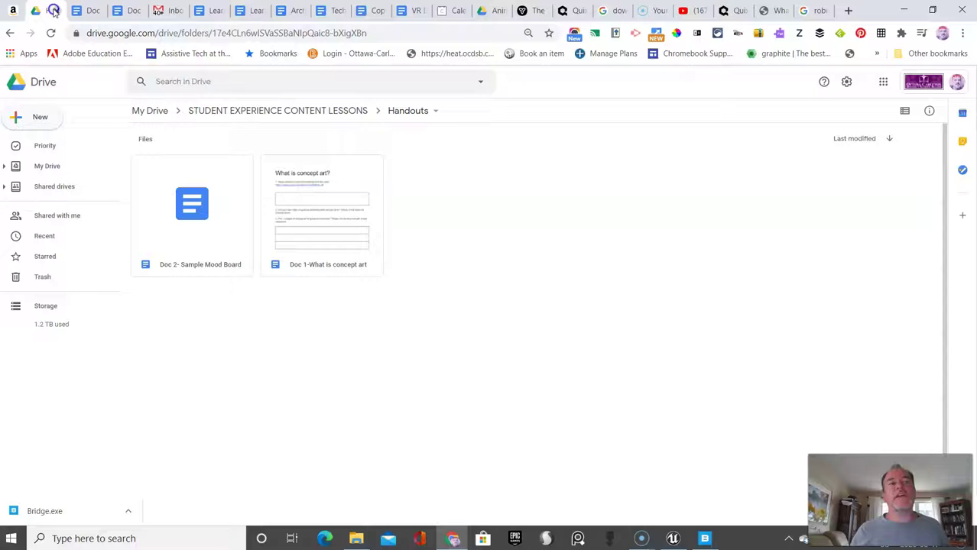
left_click(181, 216)
double_click(181, 217)
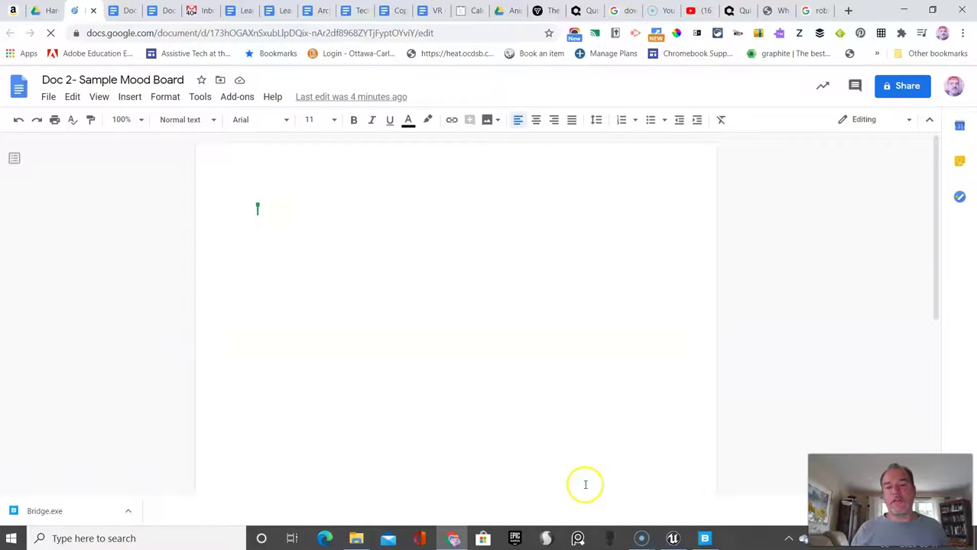
left_click(578, 538)
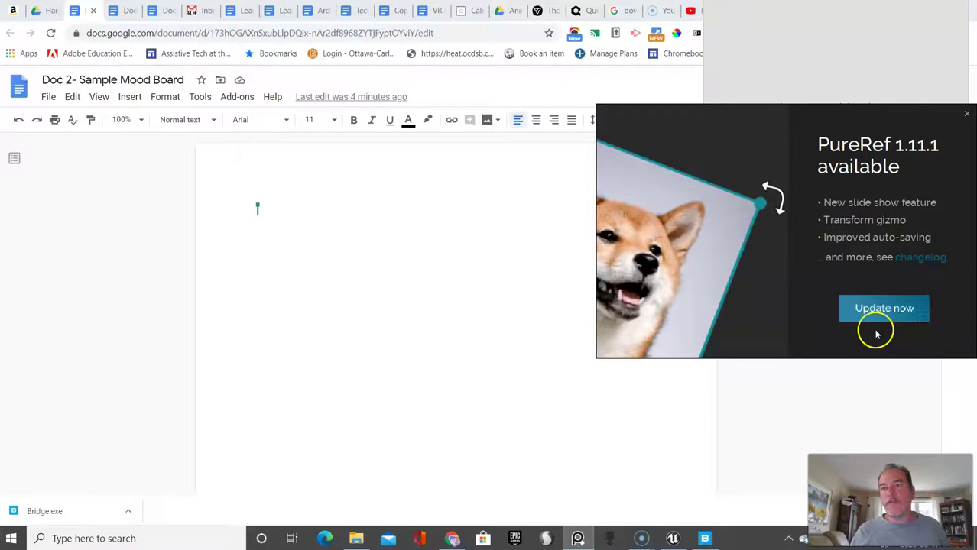
left_click(890, 309)
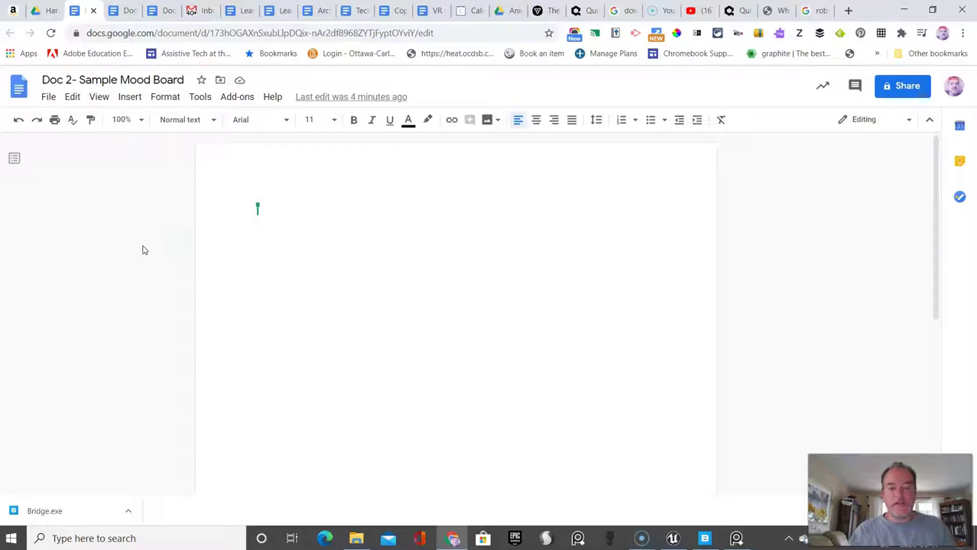
Type the heading 'Concept for Forest in Robin Hood.' and start a new line, then go to the Quixel tab
type("Concept foo")
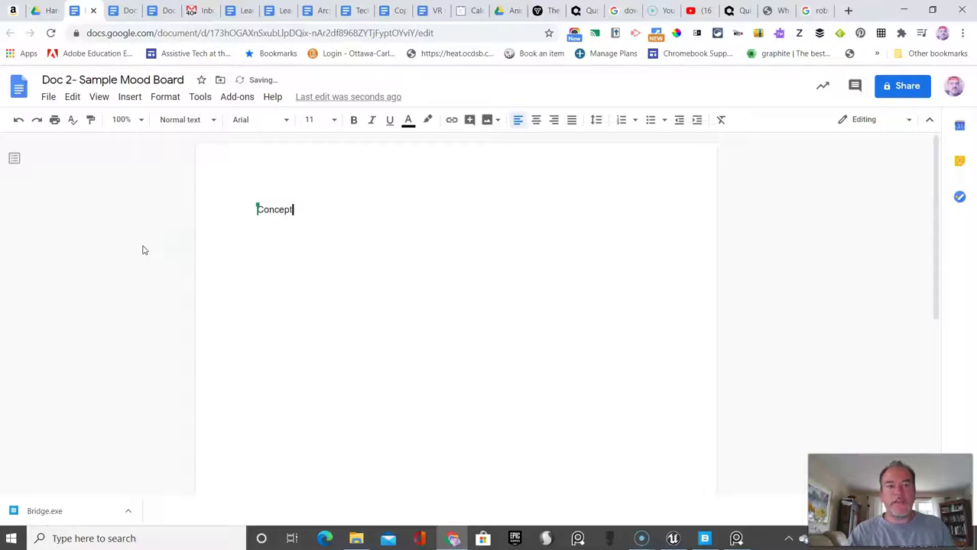
key("BackSpace")
key("BackSpace")
type("or ")
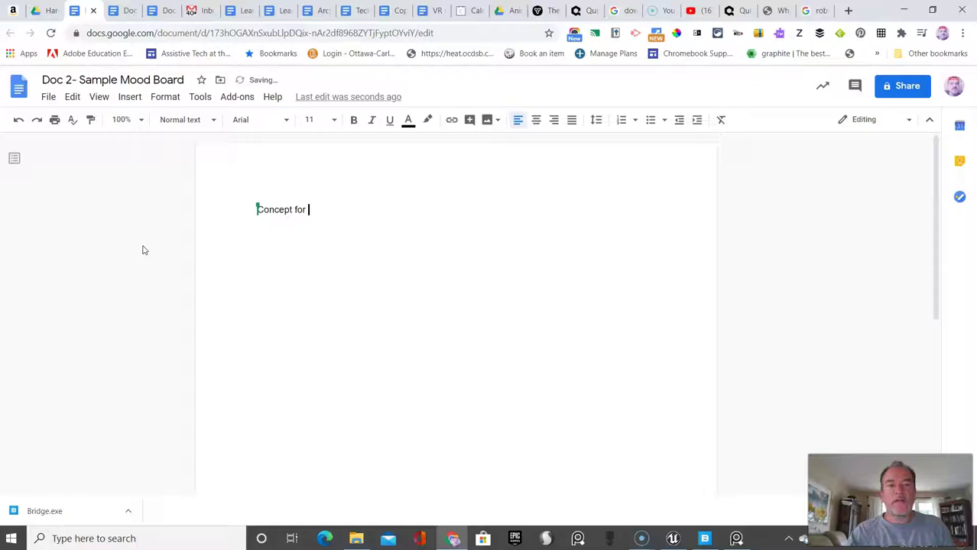
type("Forest in ")
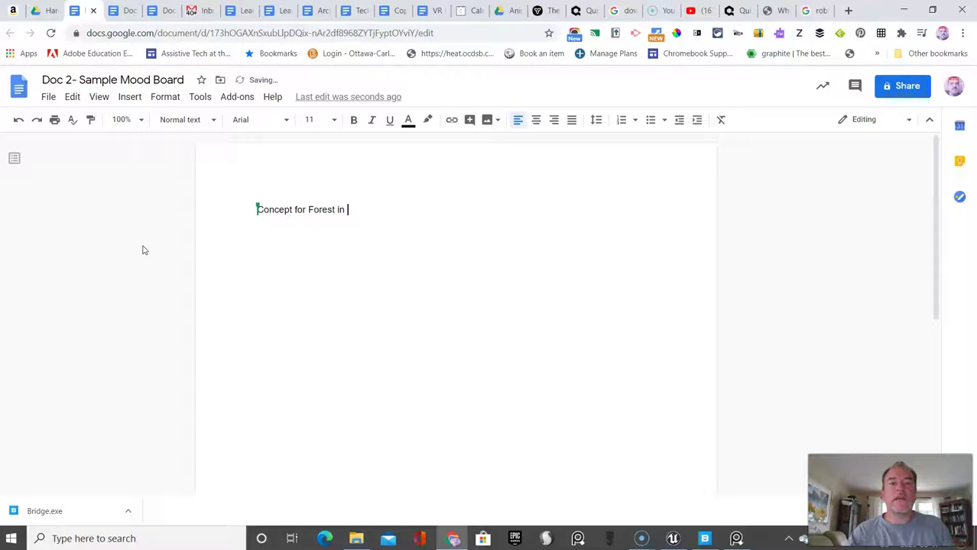
type("Robin Hood.")
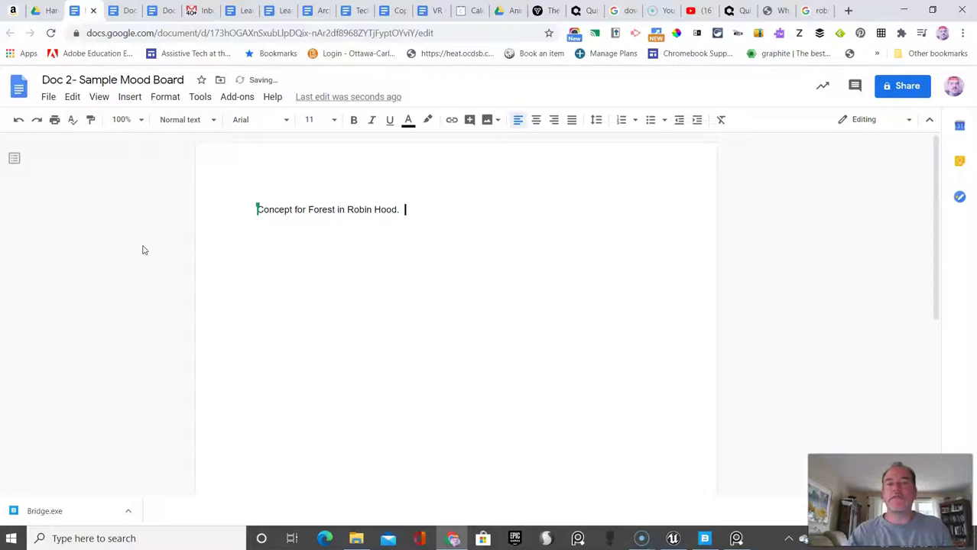
key("Return")
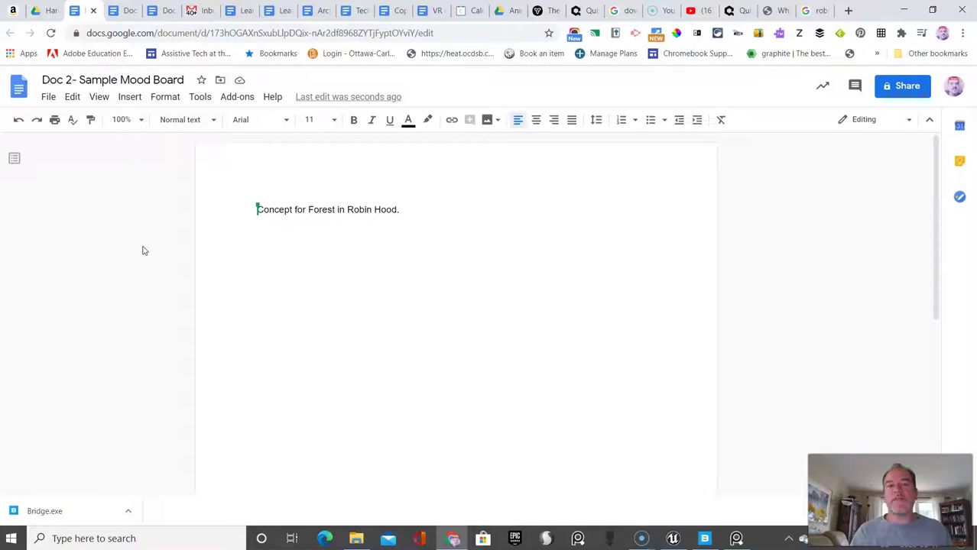
left_click(738, 11)
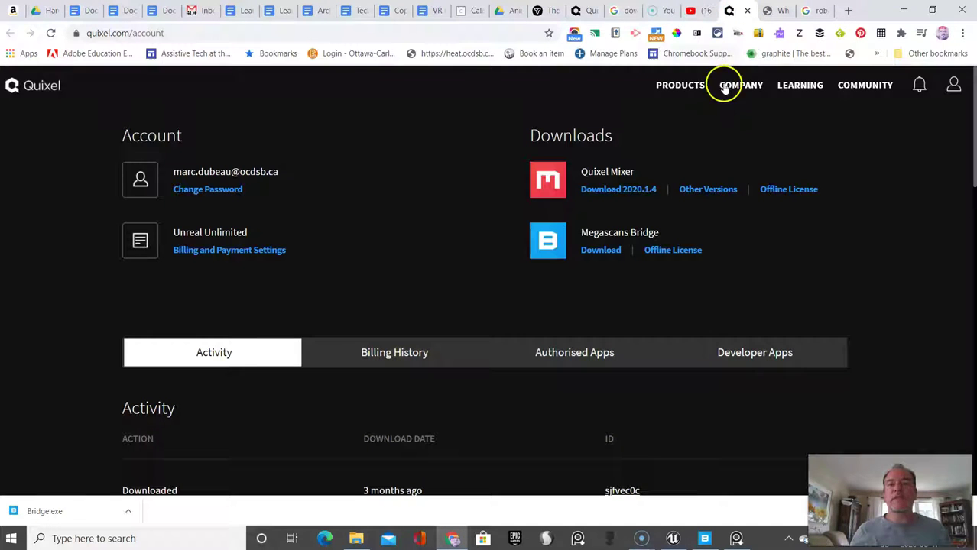
In Quixel Bridge, browse the Nordic Forest collection's branches and mossy trunk assets
mouse_move(706, 89)
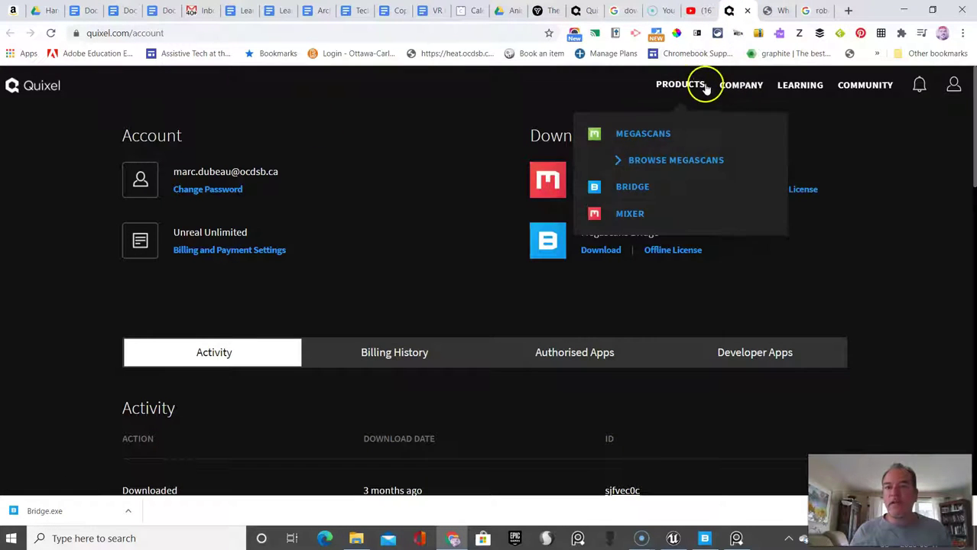
left_click(705, 538)
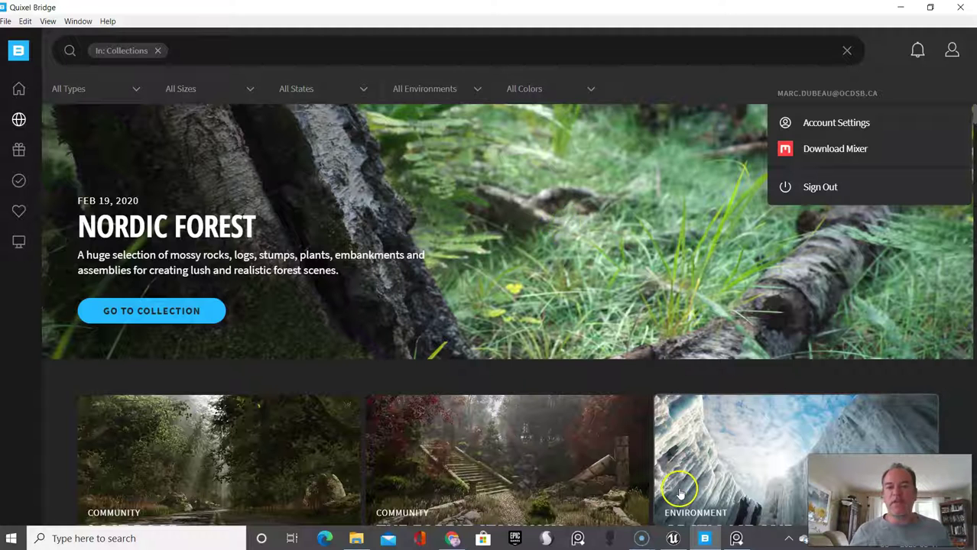
left_click(150, 311)
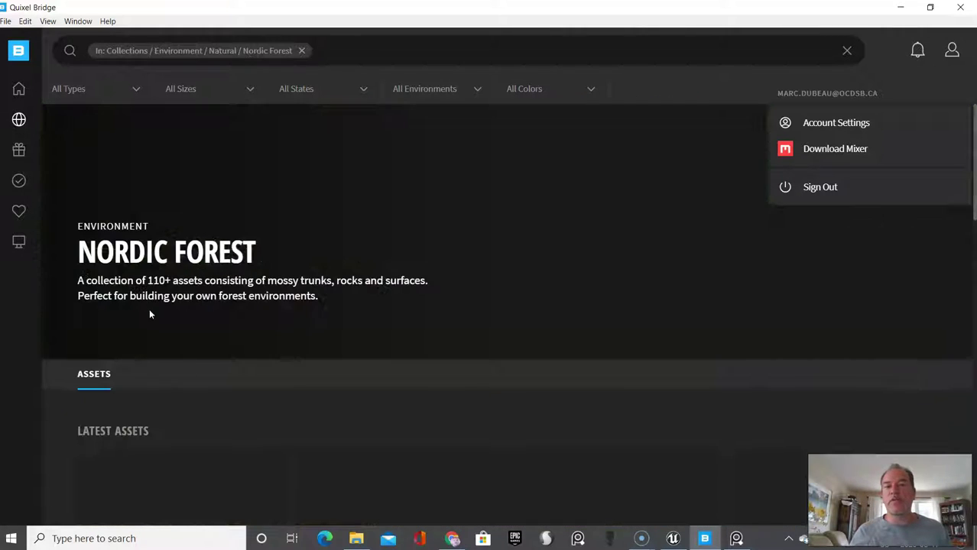
scroll(402, 308, "down", 2)
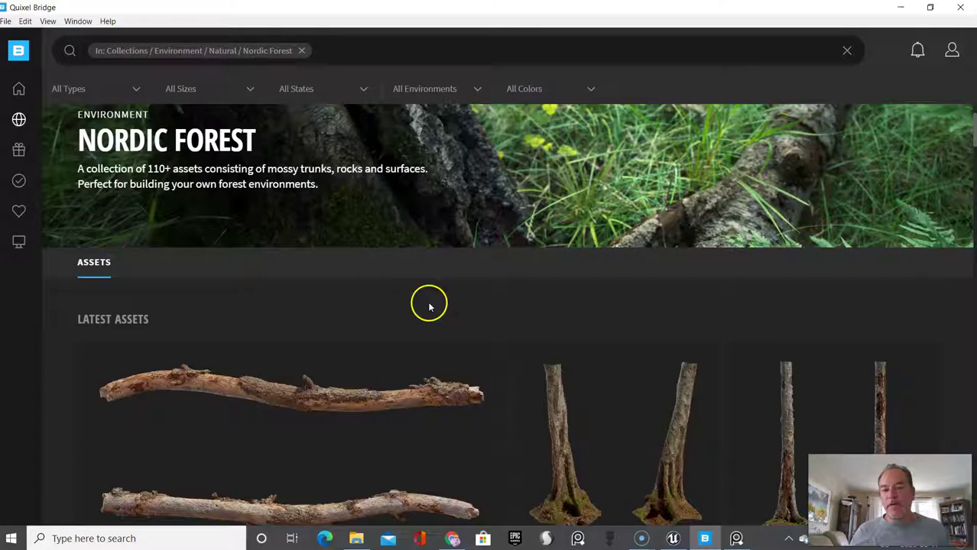
scroll(432, 318, "down", 3)
scroll(435, 317, "up", 6)
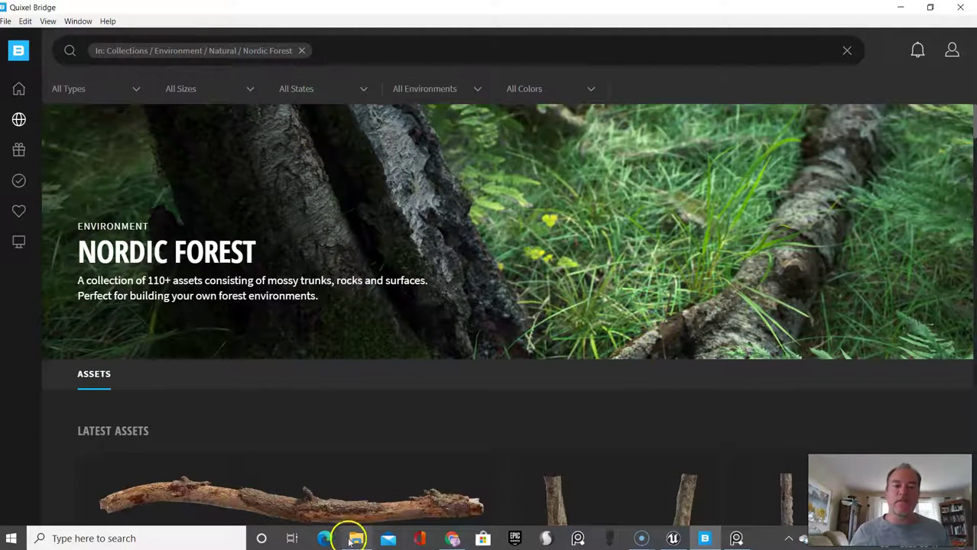
Paste the copied gnarled-tree image below the mood board heading
left_click(452, 540)
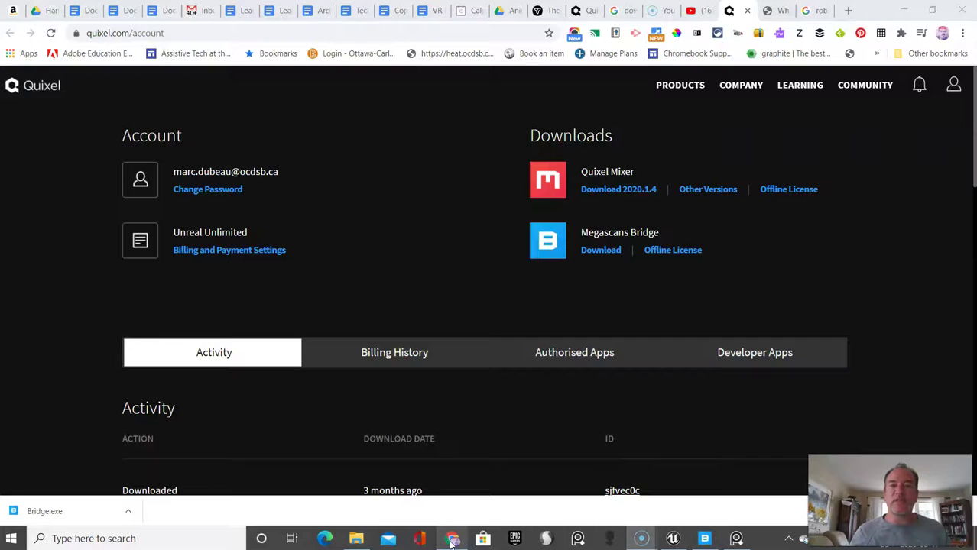
left_click(89, 14)
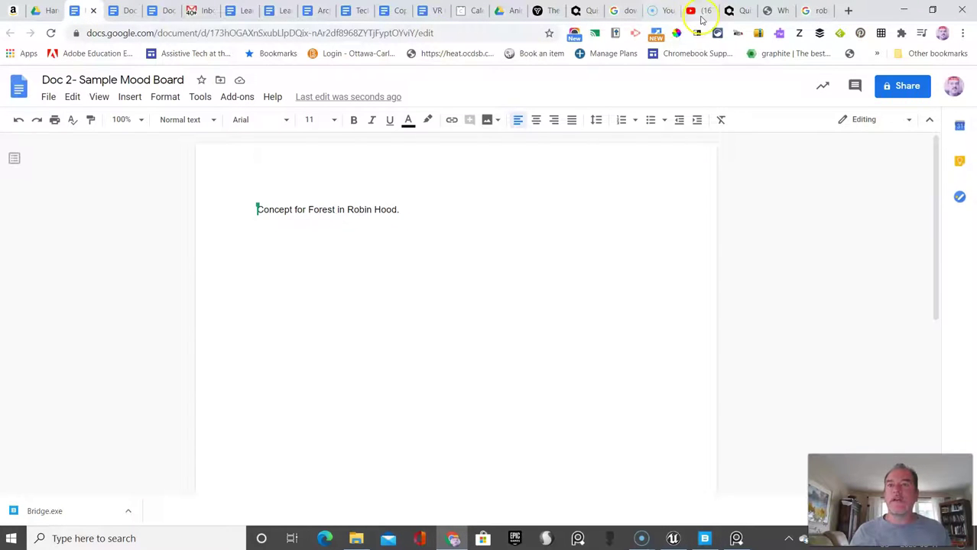
left_click(391, 293)
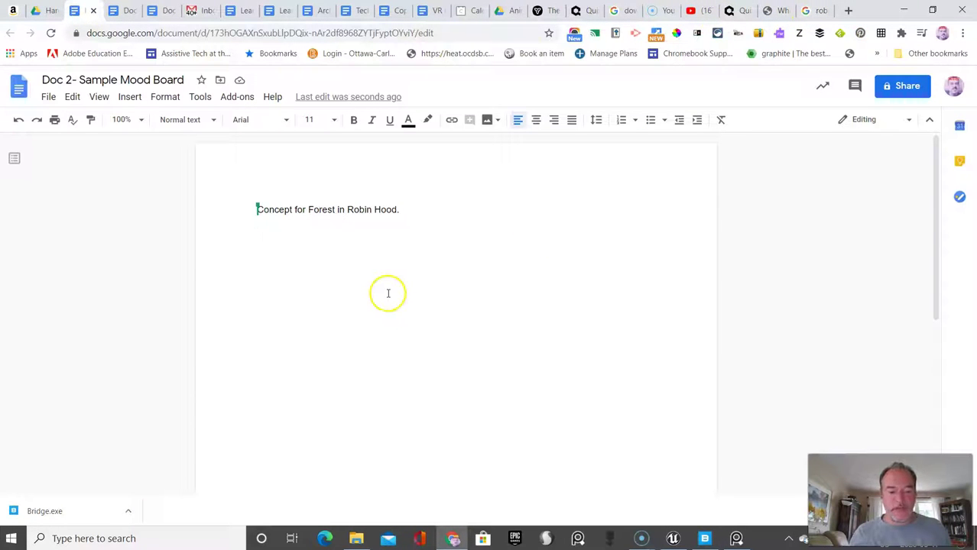
key("ctrl+v")
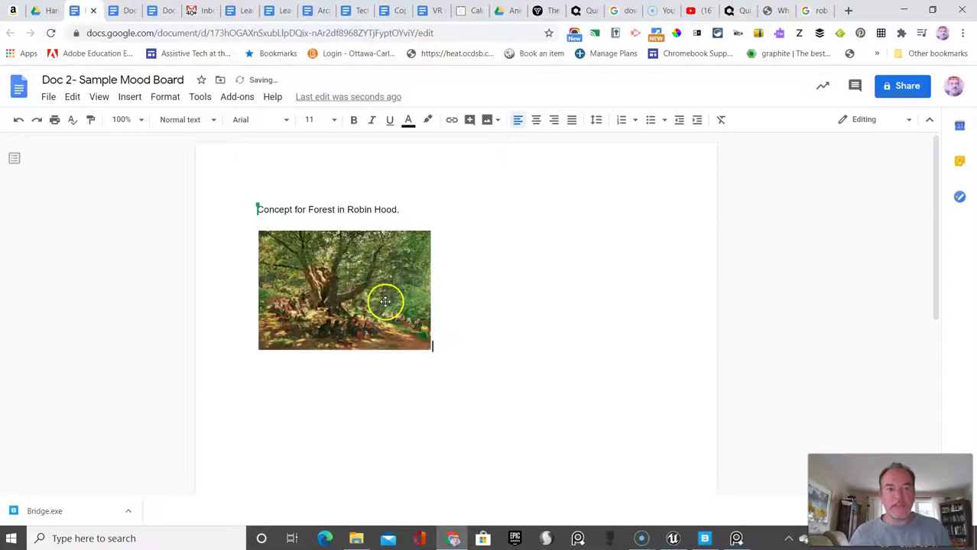
Copy the autumn Sherwood Forest path image and paste it beside the first picture
left_click(815, 10)
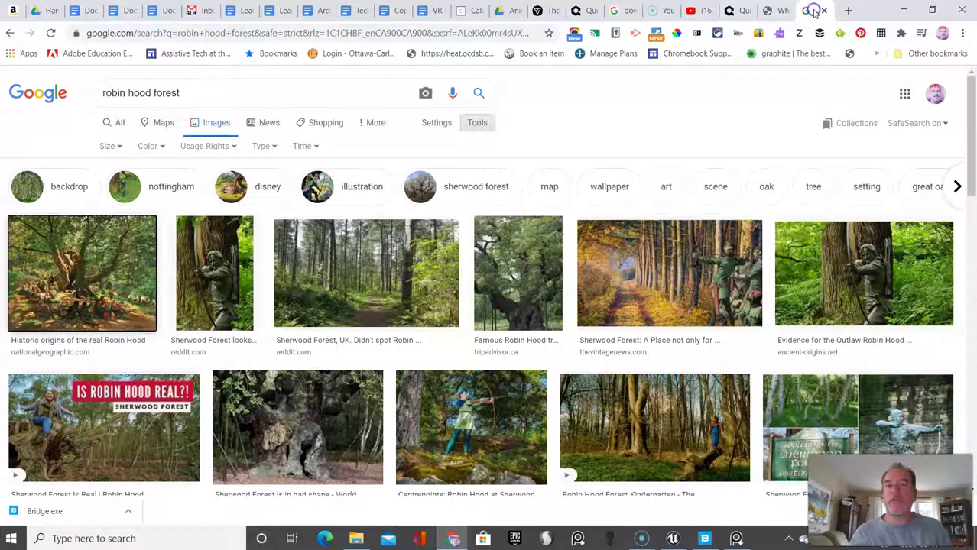
right_click(627, 283)
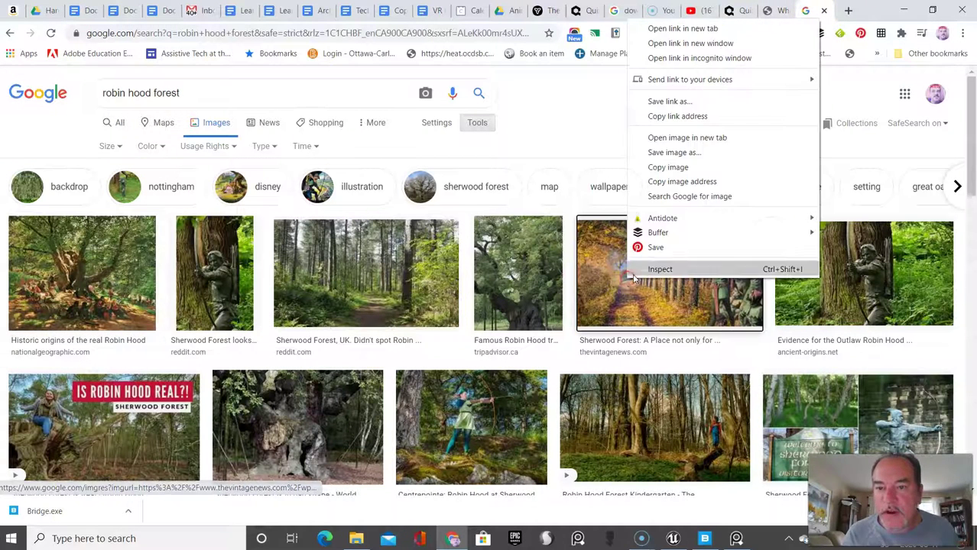
left_click(688, 162)
left_click(85, 11)
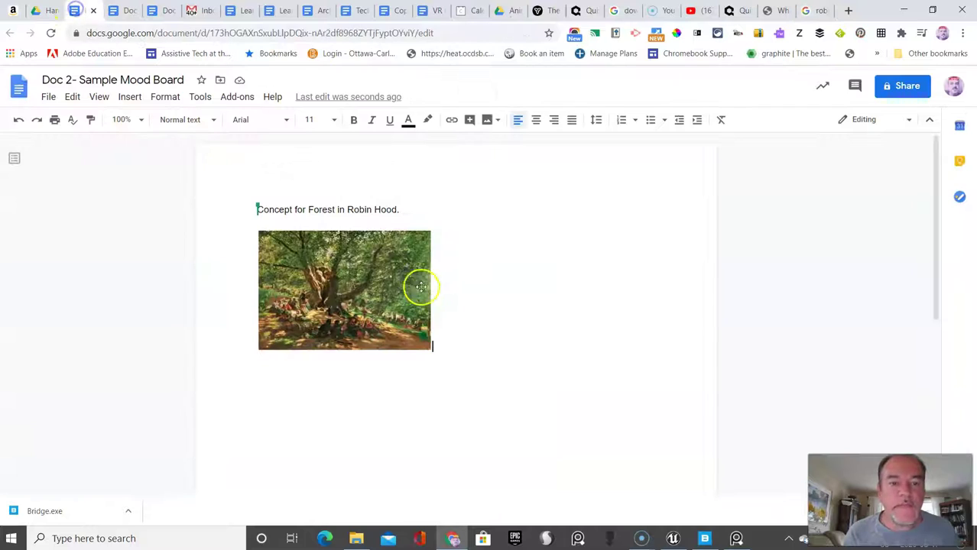
left_click(527, 322)
key("ctrl+v")
Shrink the second image to match the first's height, then highlight part of the heading
left_click(572, 288)
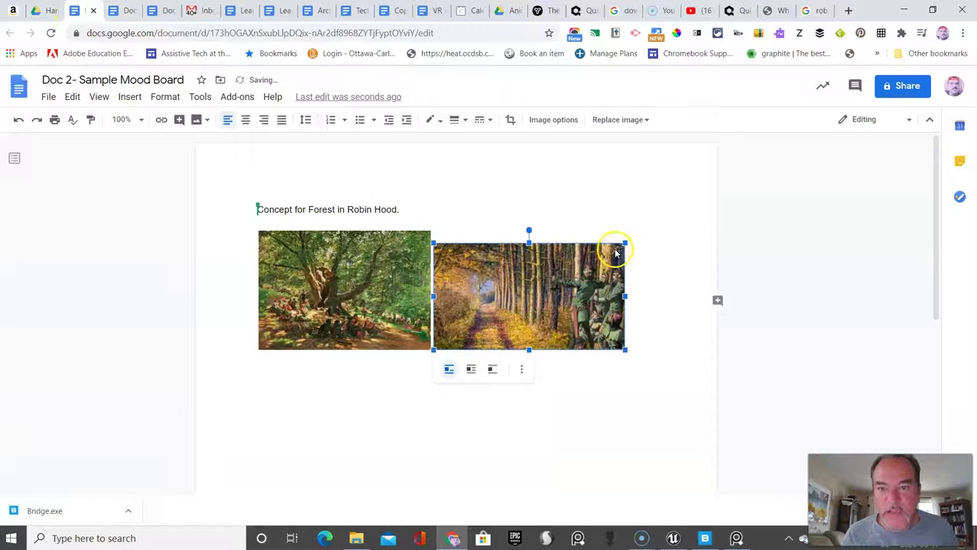
left_click_drag(624, 243, 599, 258)
left_click(486, 220)
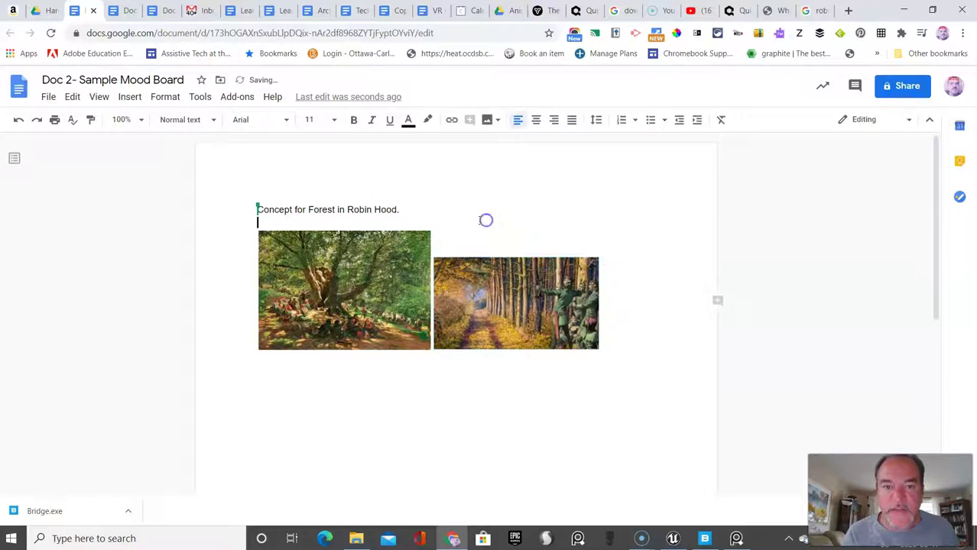
left_click_drag(338, 208, 368, 209)
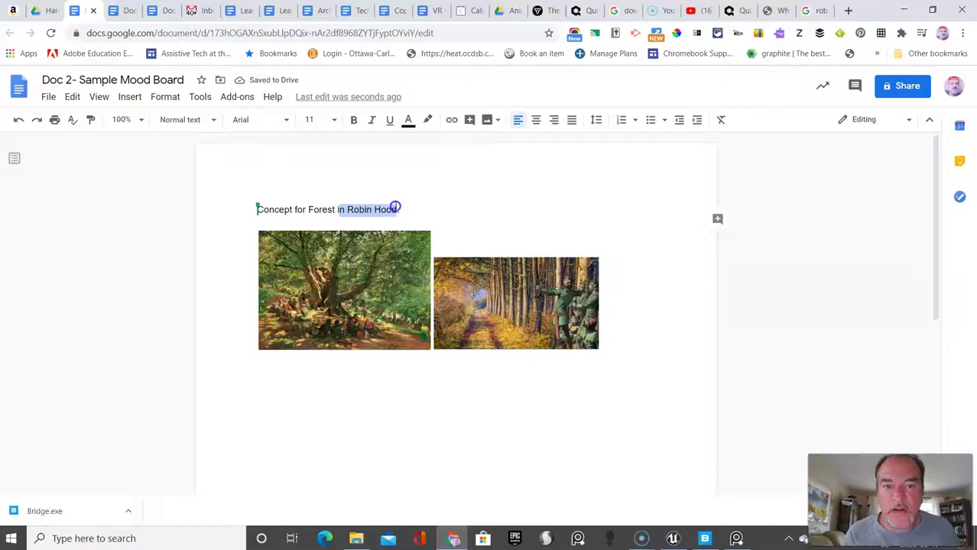
Copy the huge spreading oak photo from britannica and paste it as the doc's third image
left_click(824, 11)
scroll(512, 283, "down", 4)
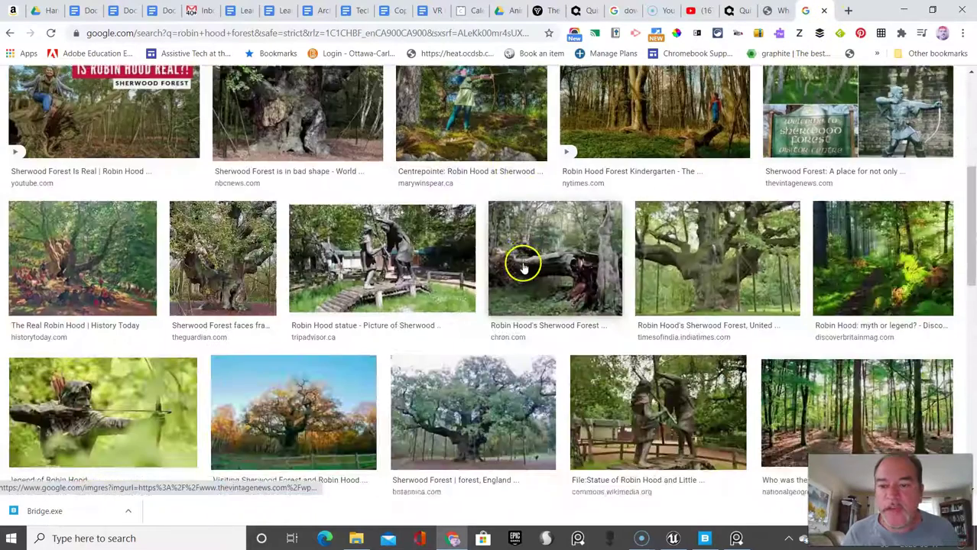
scroll(522, 265, "down", 3)
right_click(470, 229)
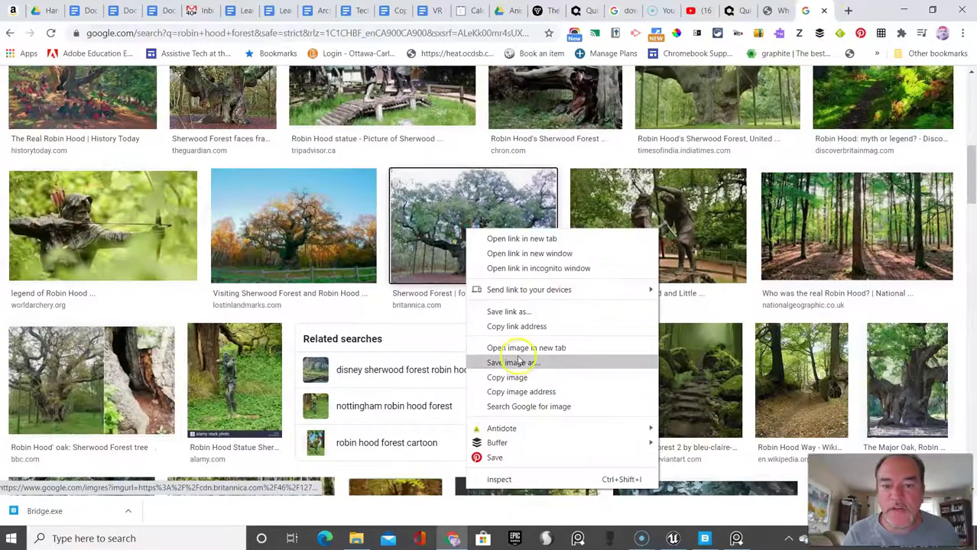
left_click(507, 377)
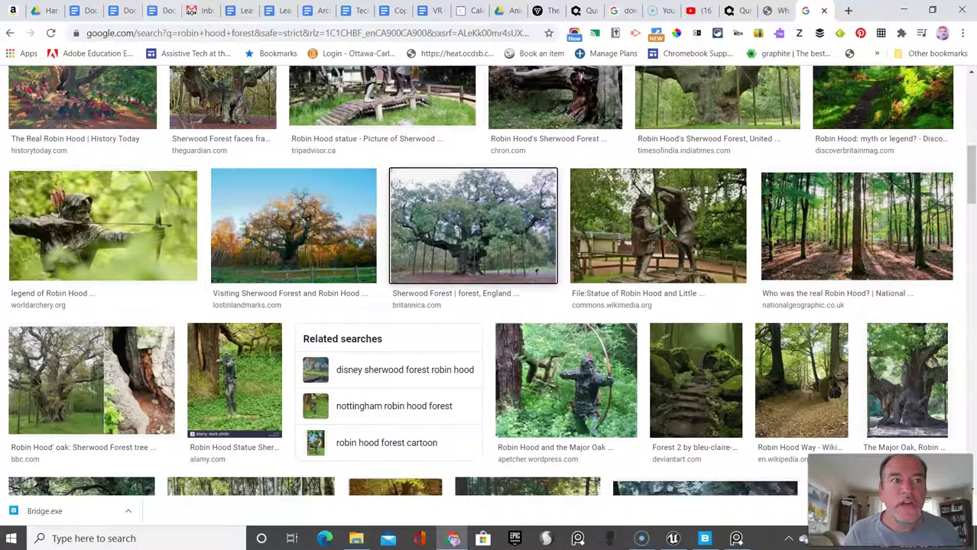
left_click(82, 11)
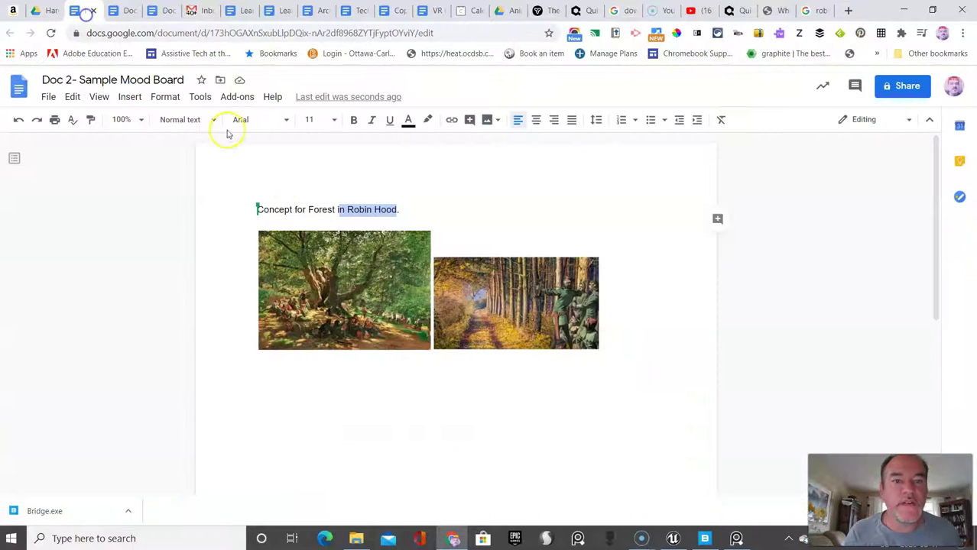
left_click(605, 339)
key("ctrl+v")
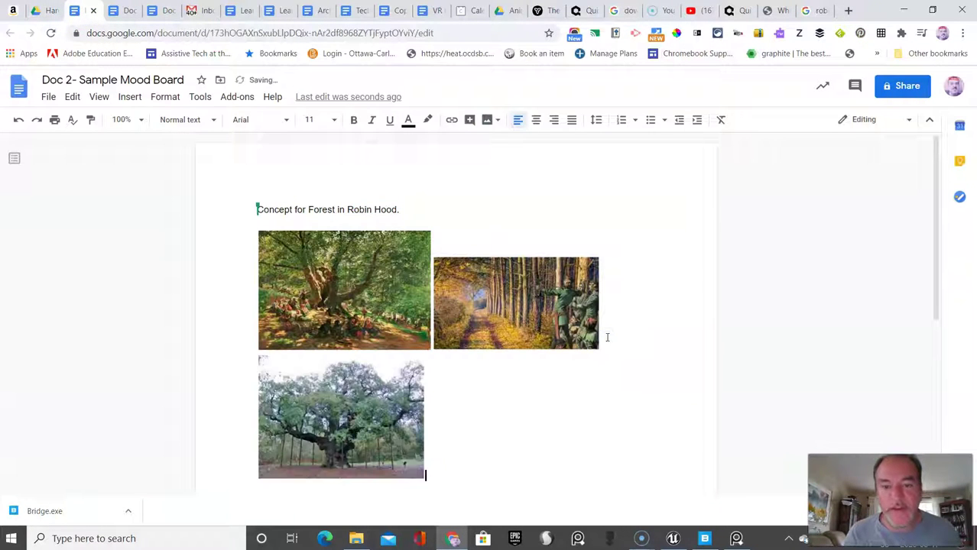
left_click(815, 10)
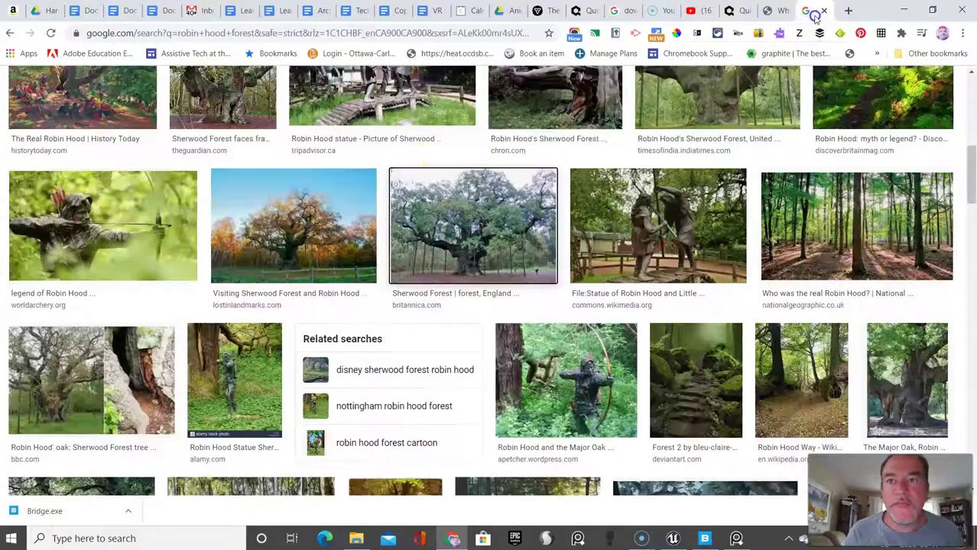
scroll(352, 191, "down", 4)
scroll(345, 194, "down", 5)
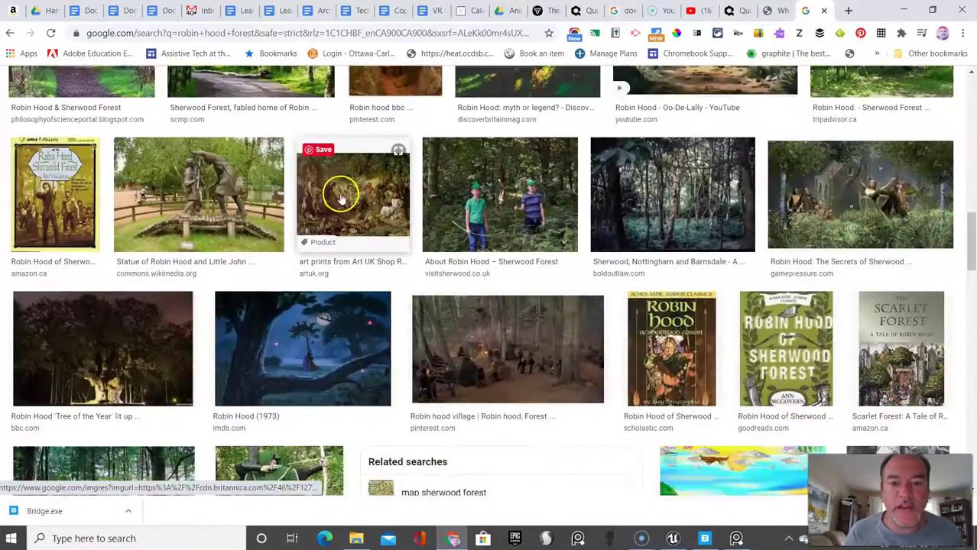
scroll(338, 195, "up", 8)
scroll(341, 201, "up", 5)
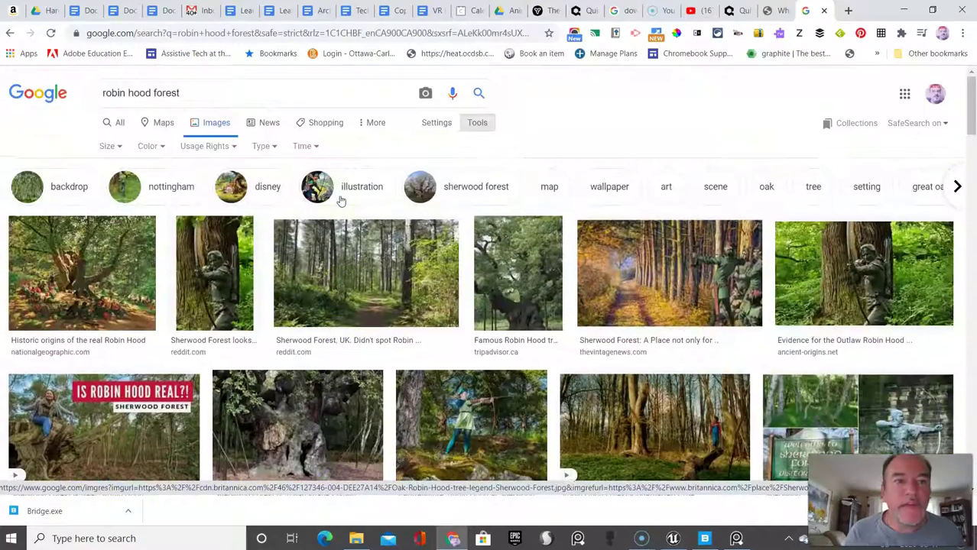
left_click(177, 92)
left_click_drag(178, 92, 97, 81)
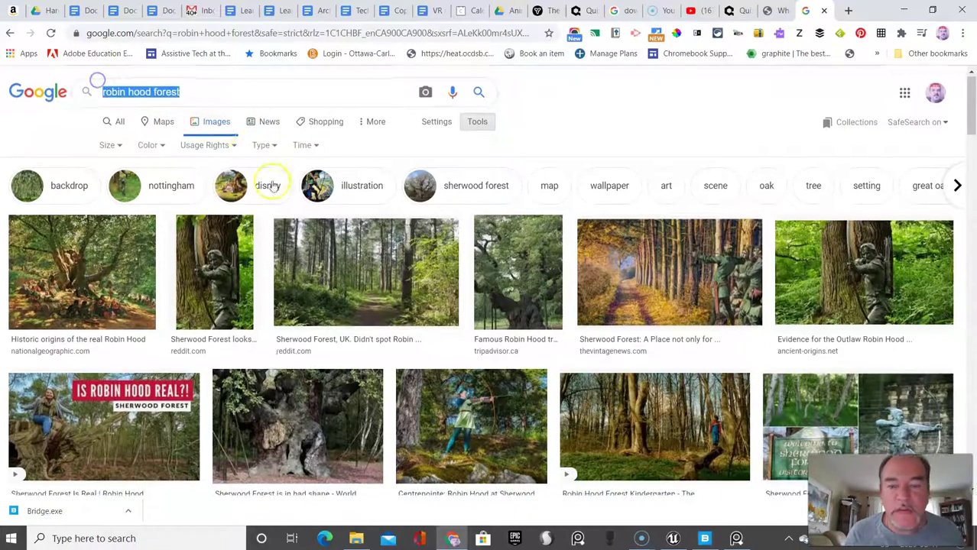
scroll(268, 182, "down", 10)
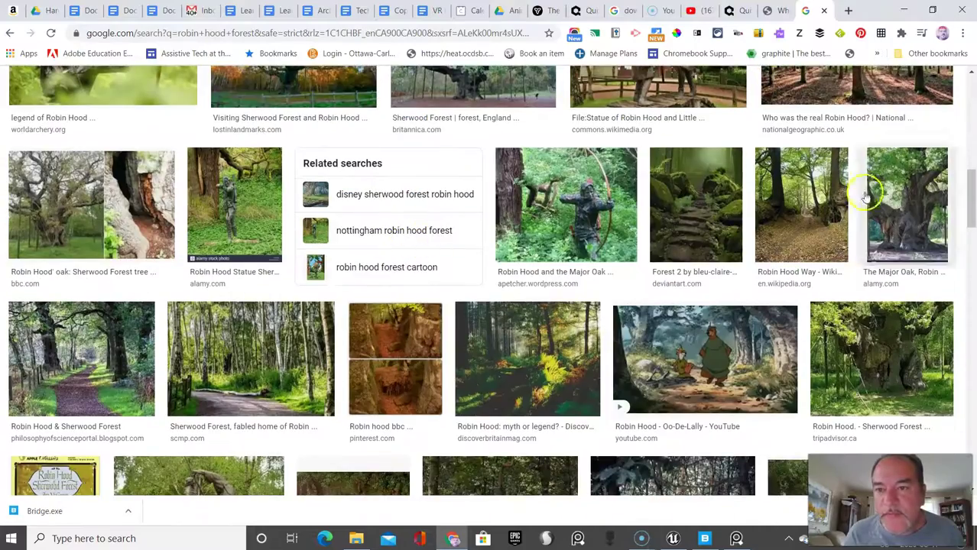
right_click(698, 200)
left_click(711, 258)
right_click(698, 210)
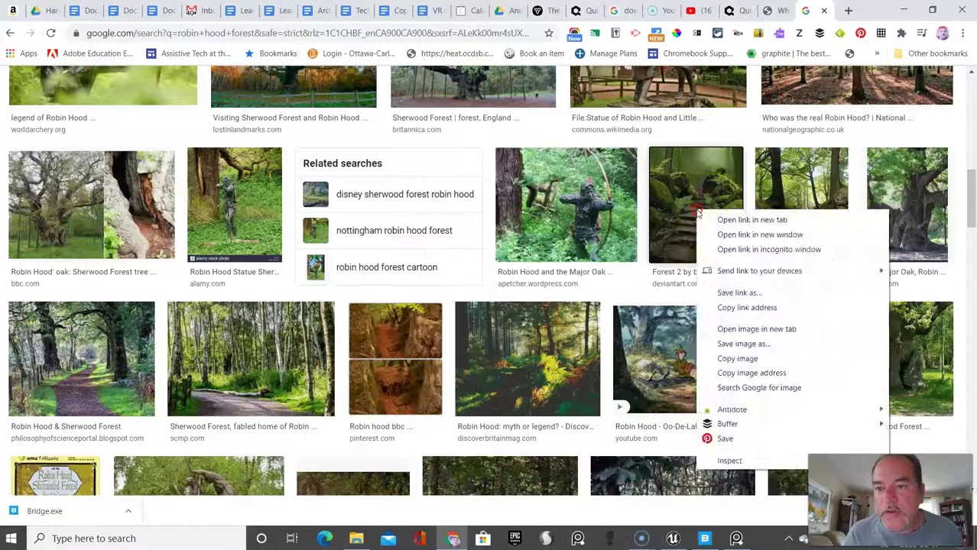
key("Escape")
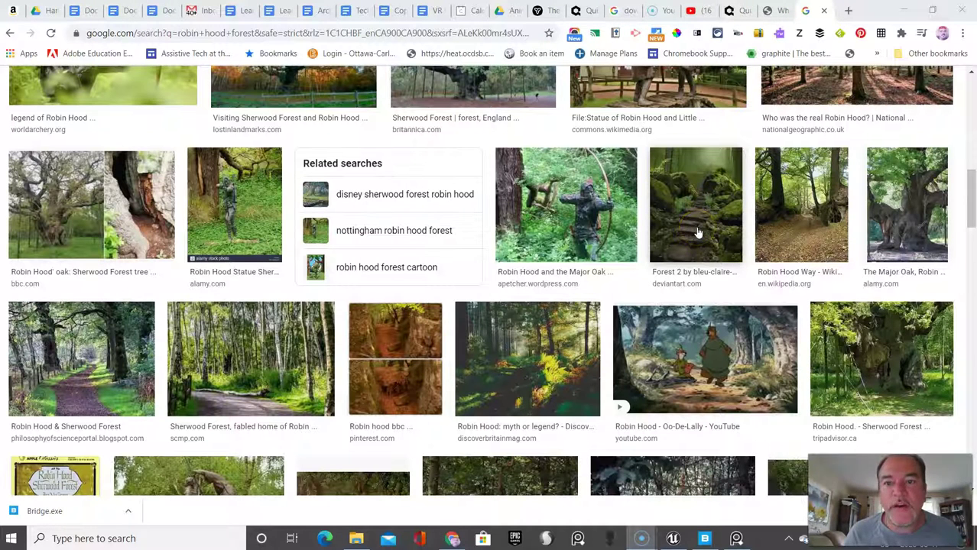
scroll(698, 232, "down", 1)
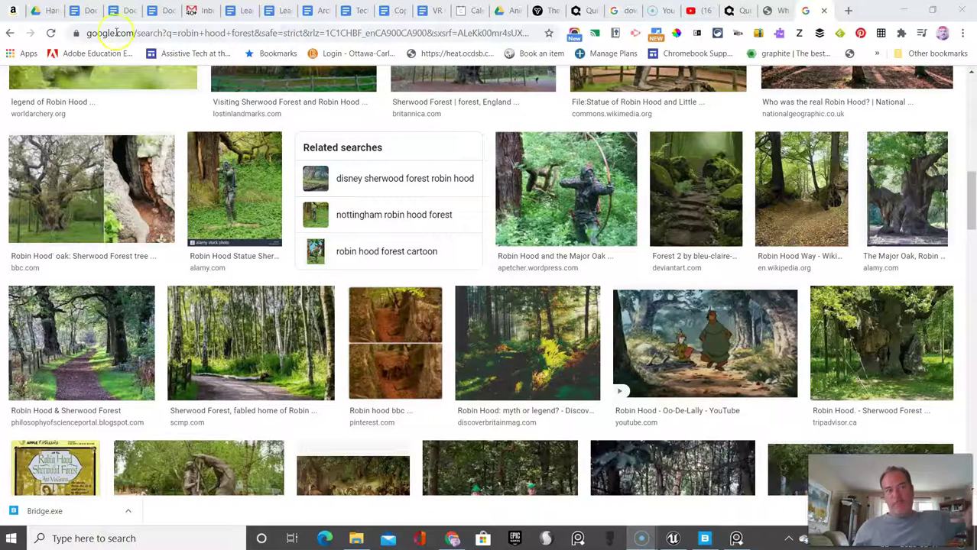
Switch back to the 'Doc 2- Sample Mood Board' tab
left_click(78, 10)
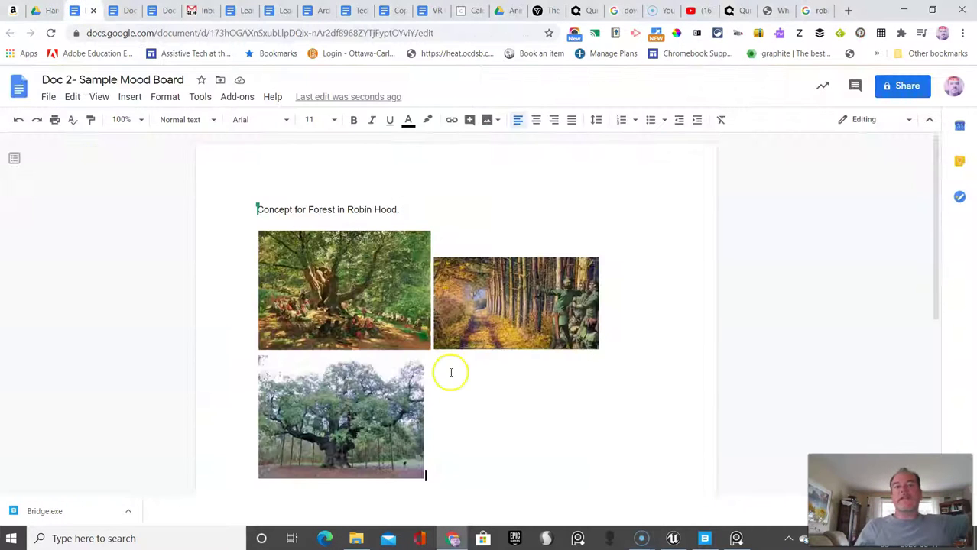